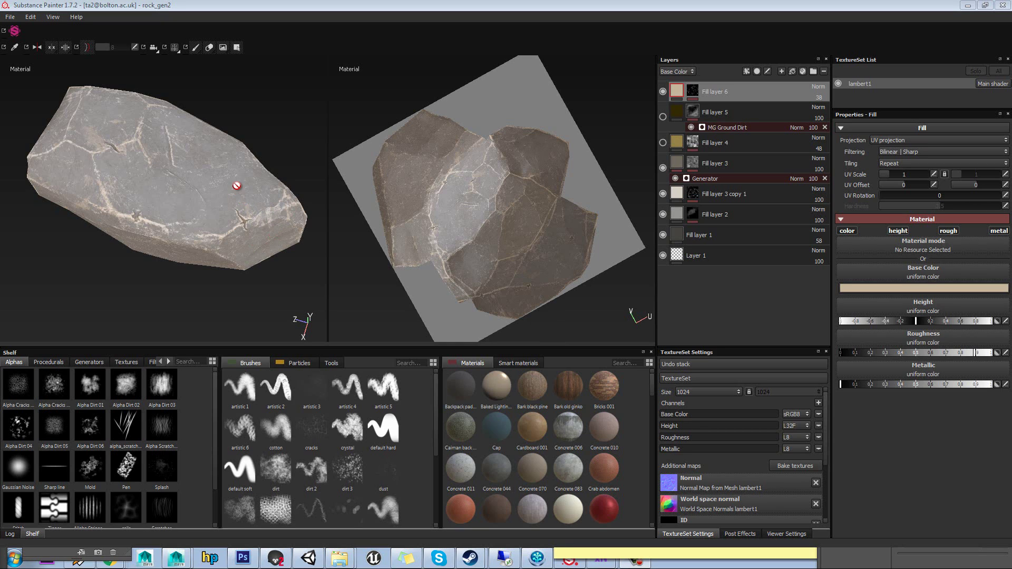
# Step: Orbit the rock_gen2 rock for another angle, then bring up the File menu
pyautogui.keyDown('alt'); pyautogui.moveTo(240, 188); pyautogui.dragTo(243, 191); pyautogui.keyUp('alt')
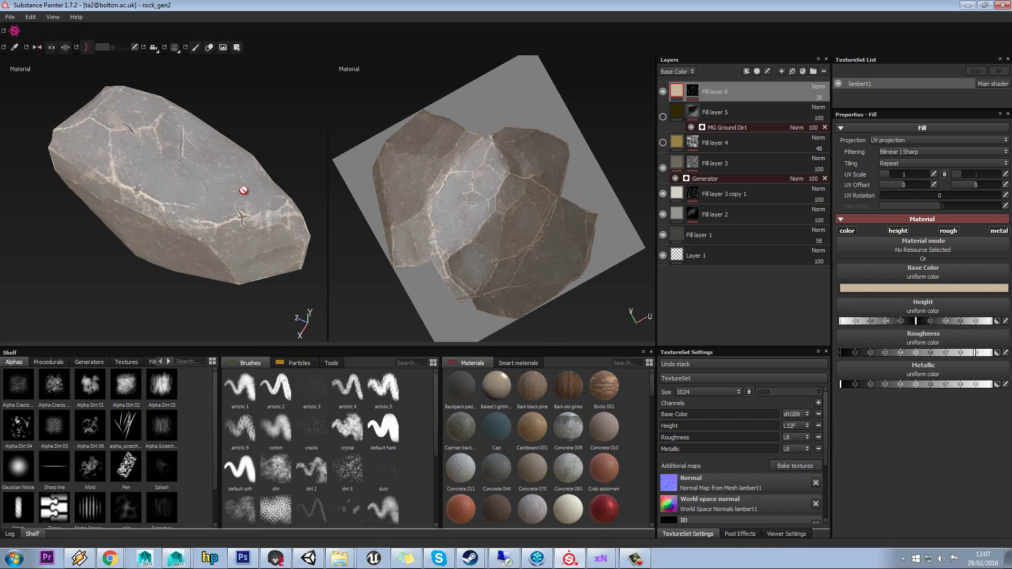
pyautogui.click(10, 17)
pyautogui.click(10, 17)
pyautogui.click(14, 18)
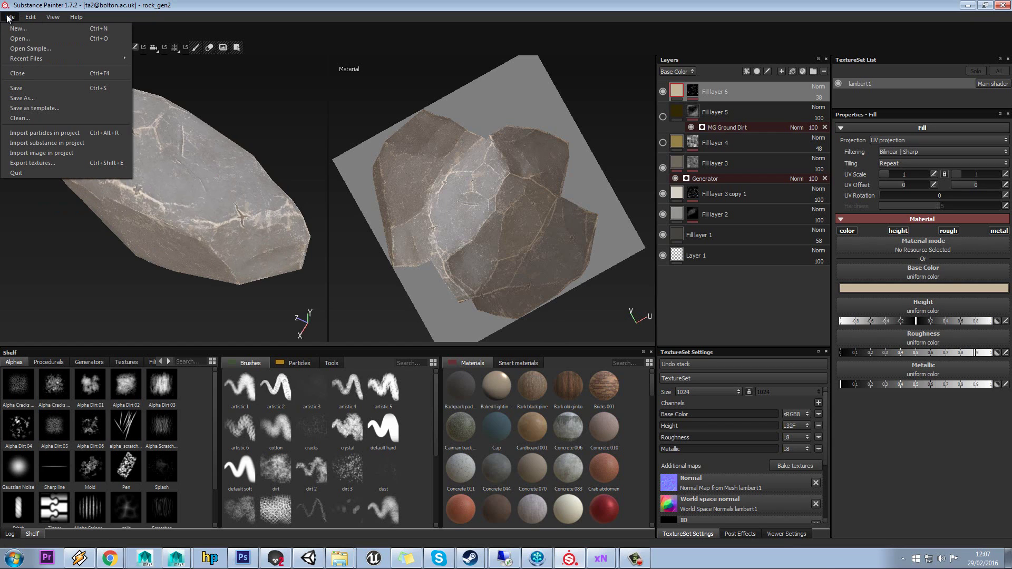
# Step: Start a new project, discarding the rock's unsaved changes, using the pbr-metal-rough (shelf) template
pyautogui.click(16, 29)
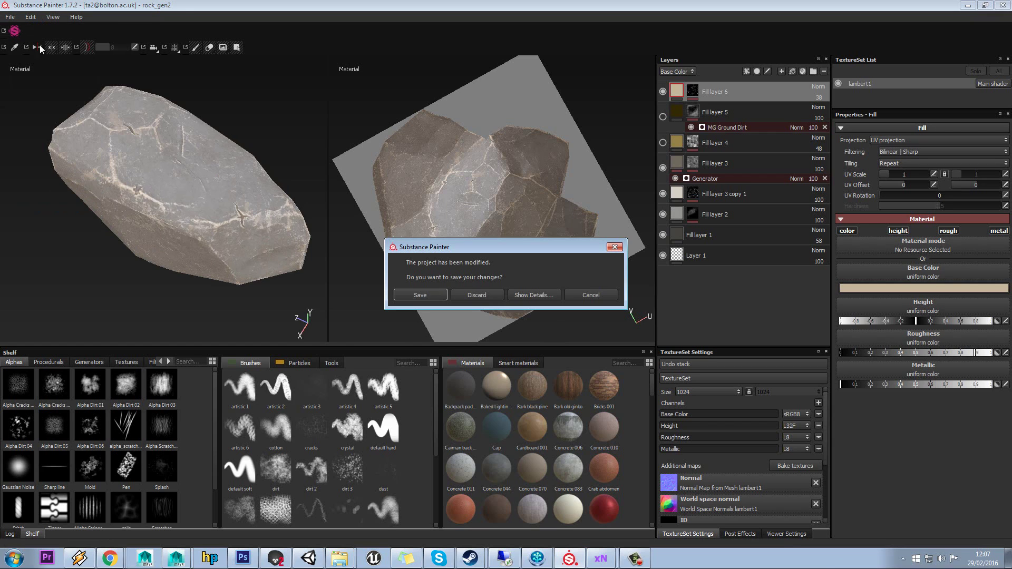
pyautogui.click(481, 296)
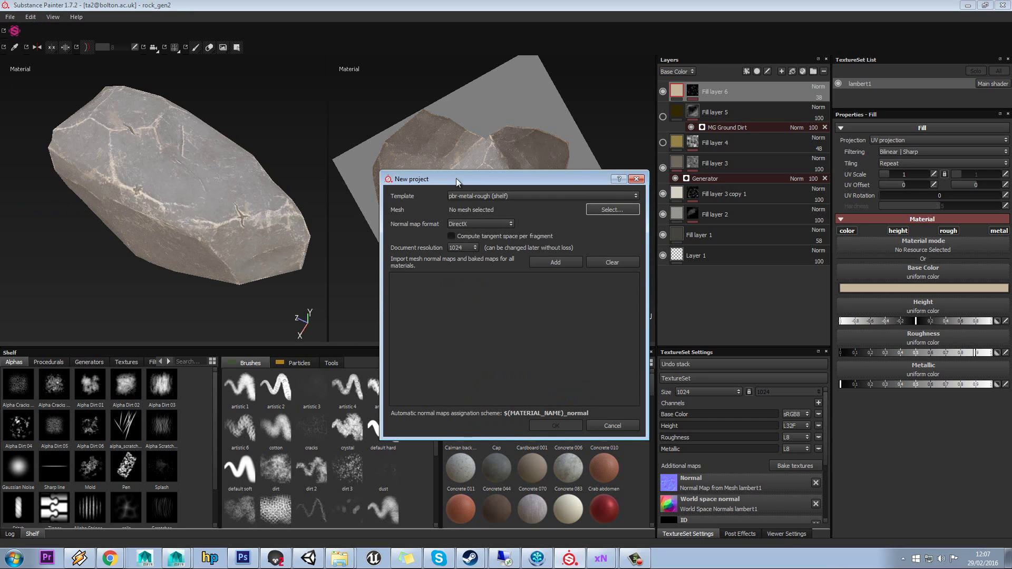
pyautogui.moveTo(456, 179); pyautogui.dragTo(356, 136)
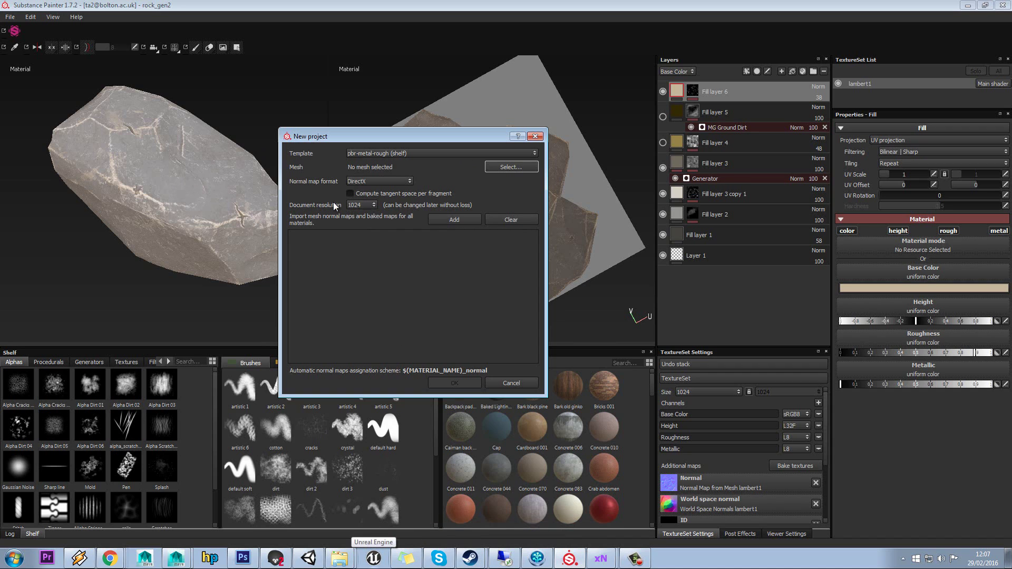
pyautogui.click(381, 154)
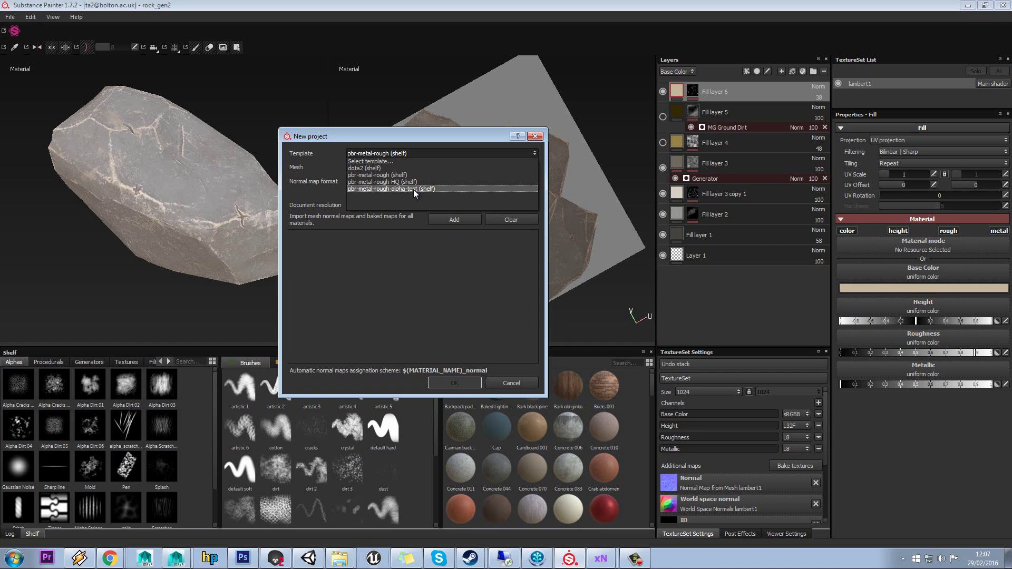
pyautogui.click(385, 179)
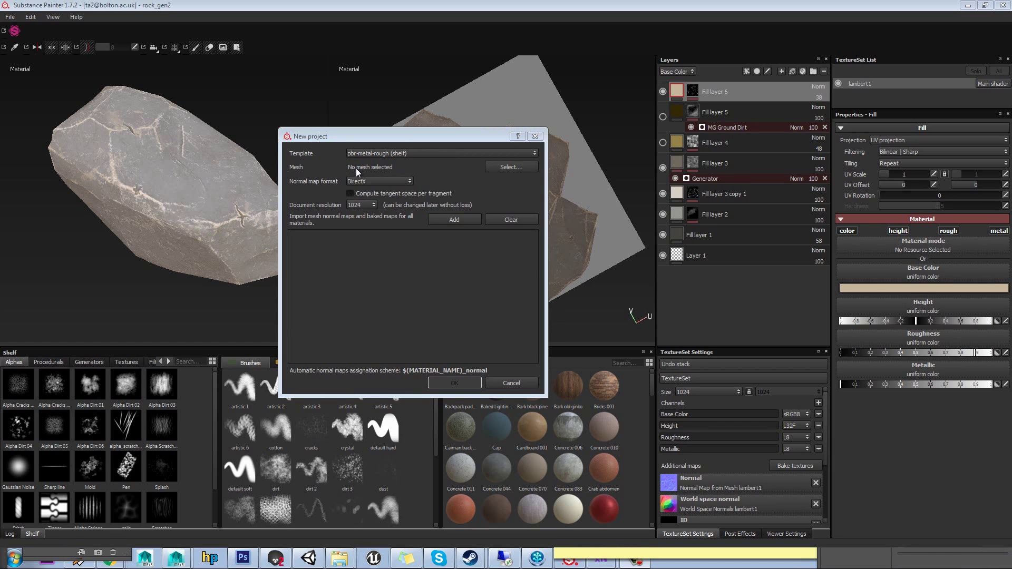
# Step: Load LOW.fbx from the BoxTutorial folder as the project mesh
pyautogui.click(501, 168)
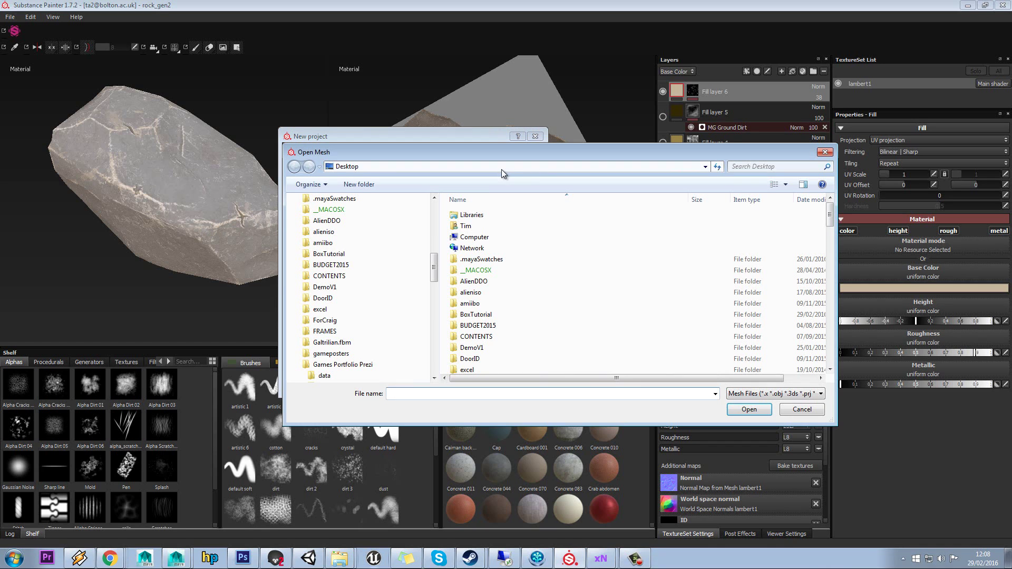
pyautogui.doubleClick(492, 314)
pyautogui.click(597, 238)
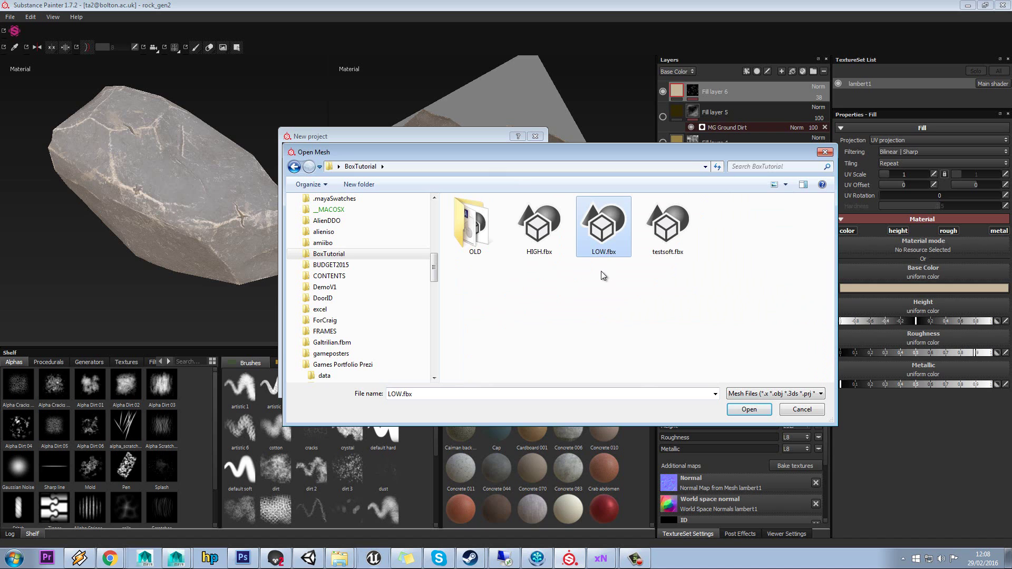
pyautogui.click(746, 412)
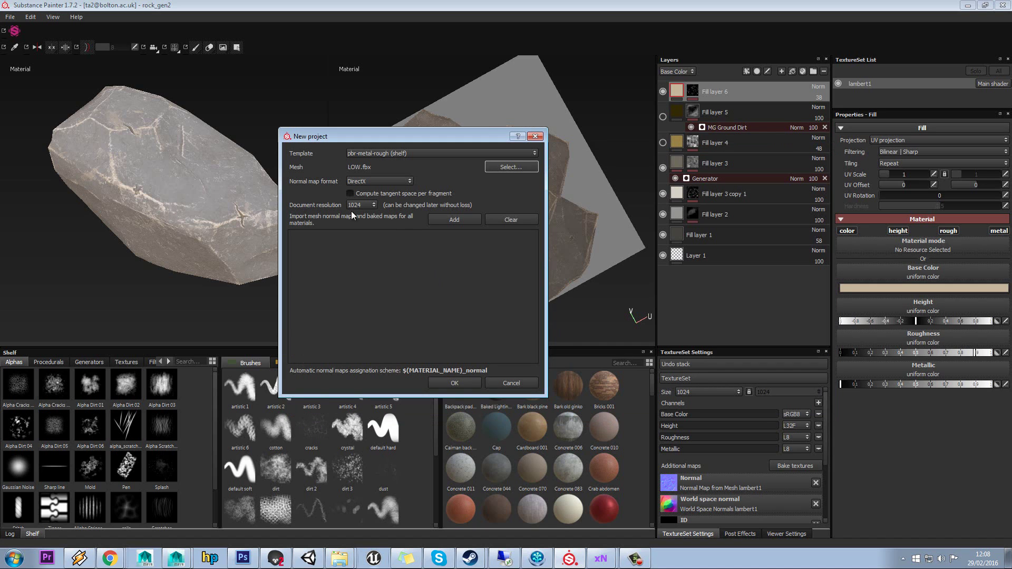
# Step: Keep the DirectX normal map format and enable per-fragment tangent space computation
pyautogui.click(388, 181)
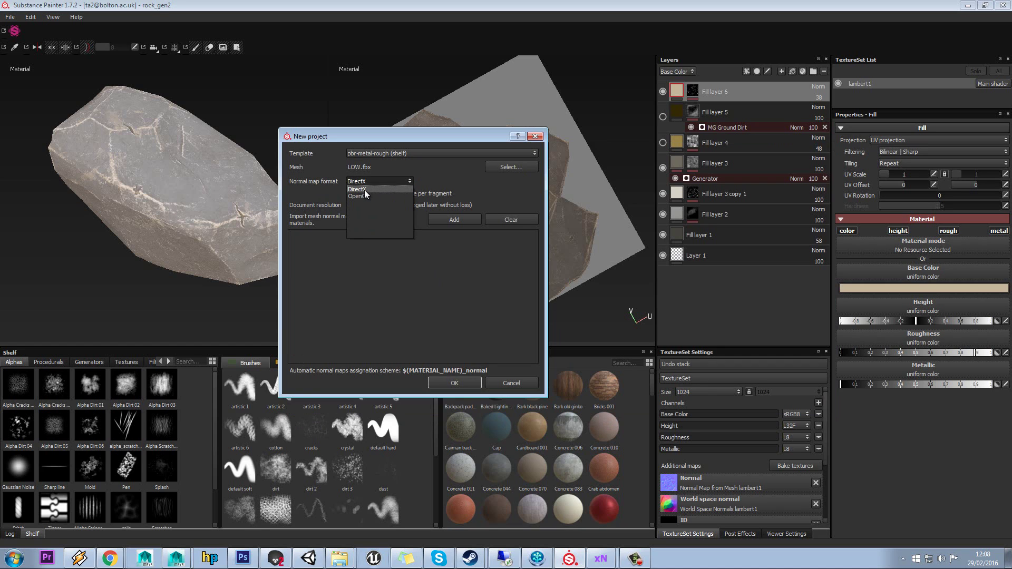
pyautogui.click(364, 190)
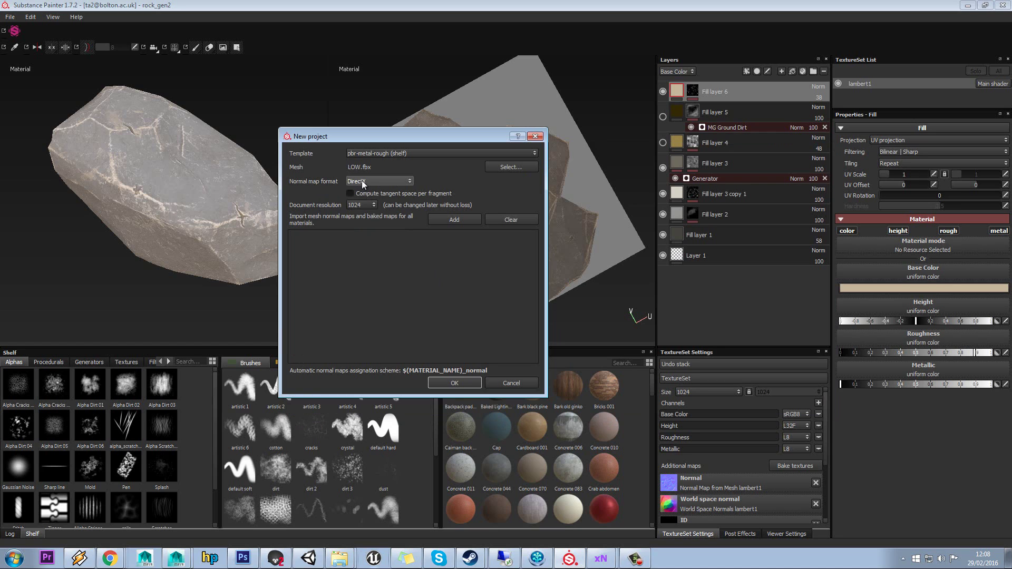
pyautogui.click(359, 195)
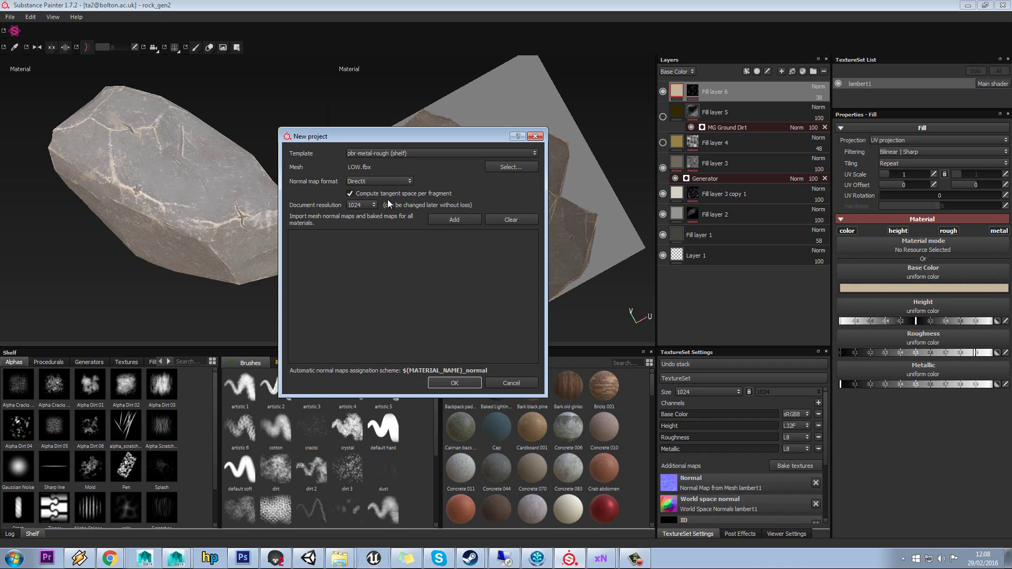
# Step: Keep 1024 resolution, import the storage box normals and occlusion TGAs, and create the project
pyautogui.click(357, 206)
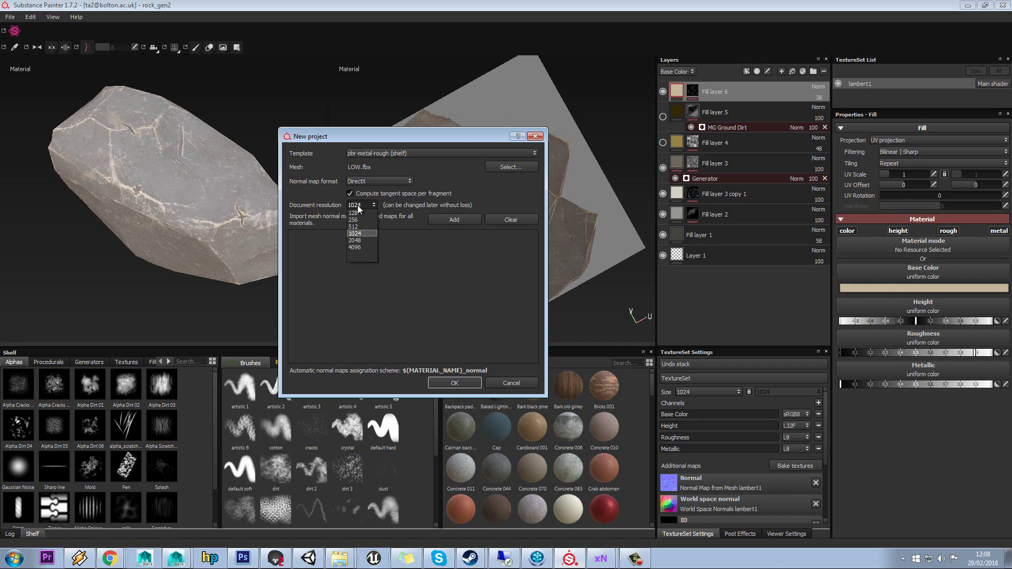
pyautogui.click(361, 207)
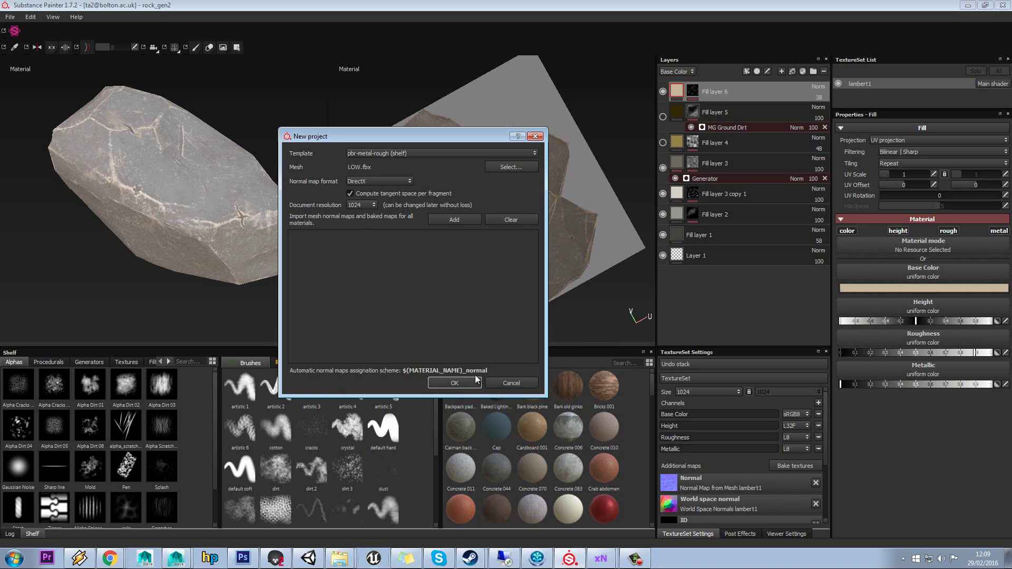
pyautogui.click(456, 221)
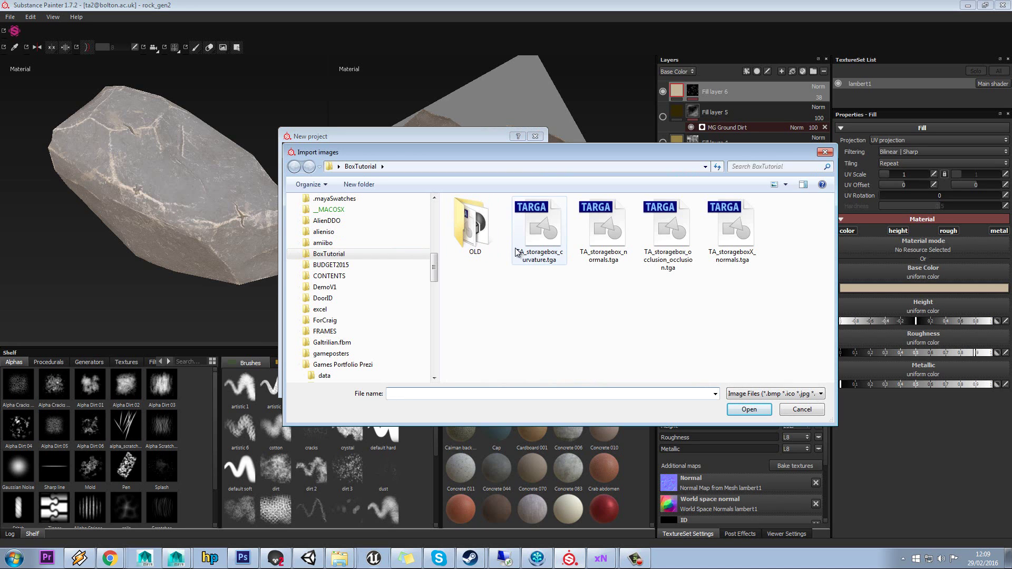
pyautogui.click(603, 230)
pyautogui.keyDown('ctrl'); pyautogui.click(672, 236); pyautogui.keyUp('ctrl')
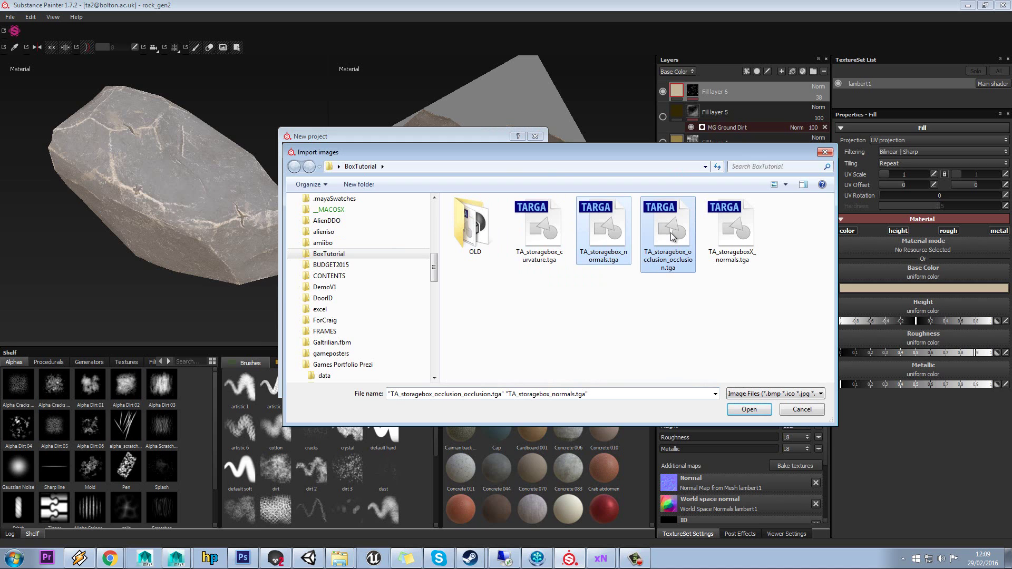
pyautogui.click(755, 409)
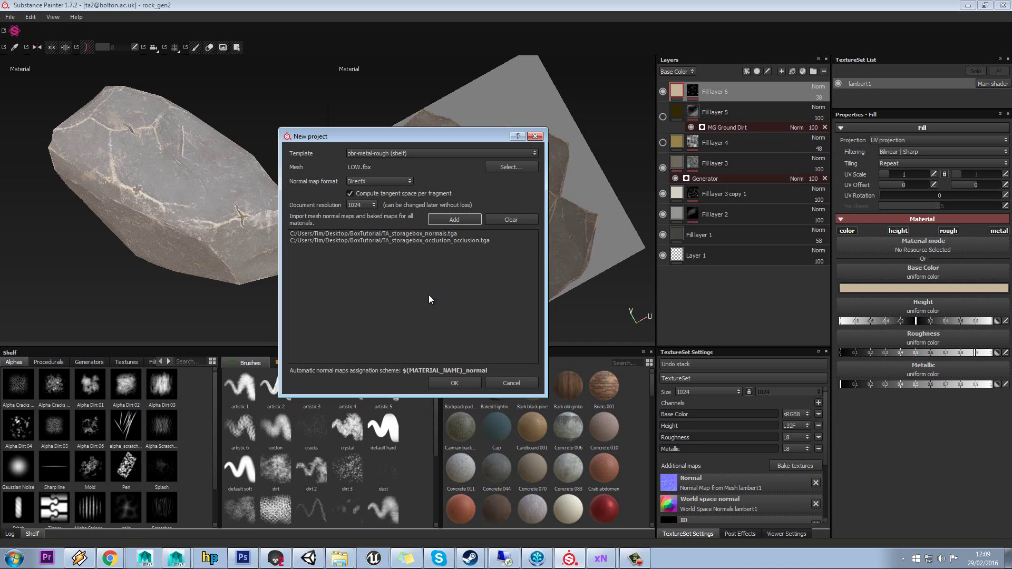
pyautogui.click(455, 383)
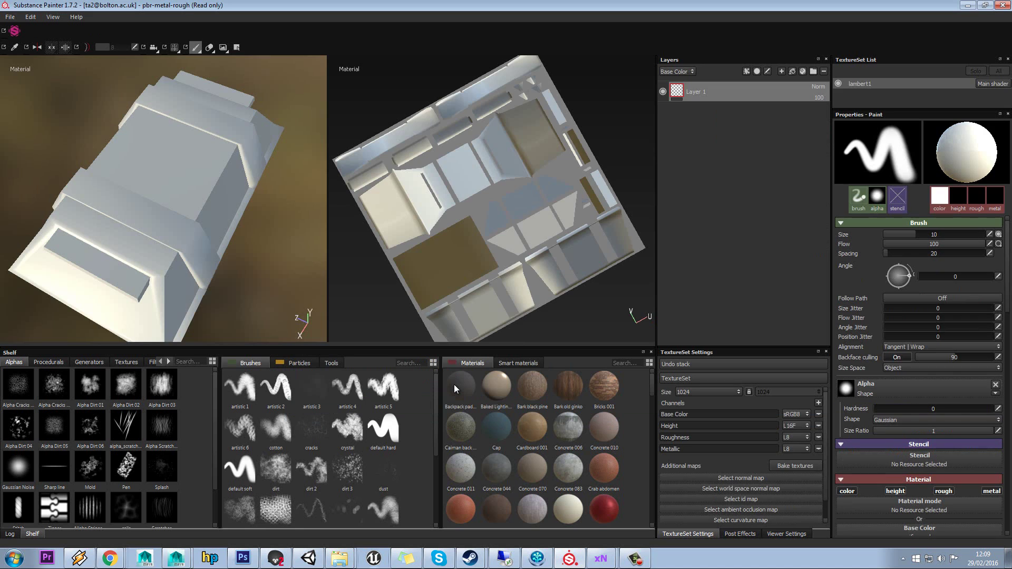
# Step: Show the shelf's texture library, orbiting the box and straightening the UV layout view
pyautogui.keyDown('alt'); pyautogui.moveTo(216, 201); pyautogui.dragTo(213, 272); pyautogui.keyUp('alt')
pyautogui.click(126, 362)
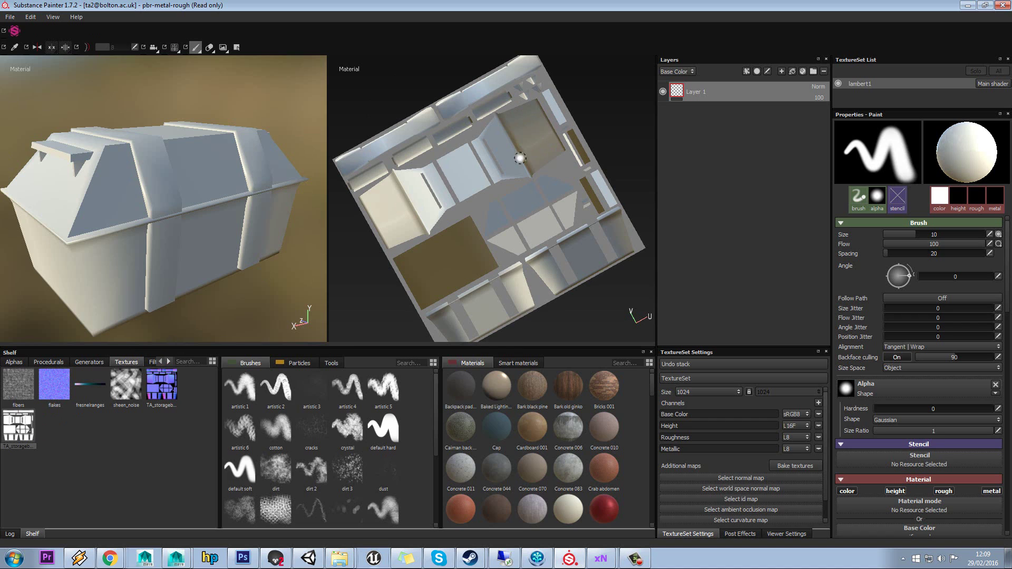
pyautogui.keyDown('alt'); pyautogui.moveTo(172, 212); pyautogui.dragTo(158, 193); pyautogui.keyUp('alt')
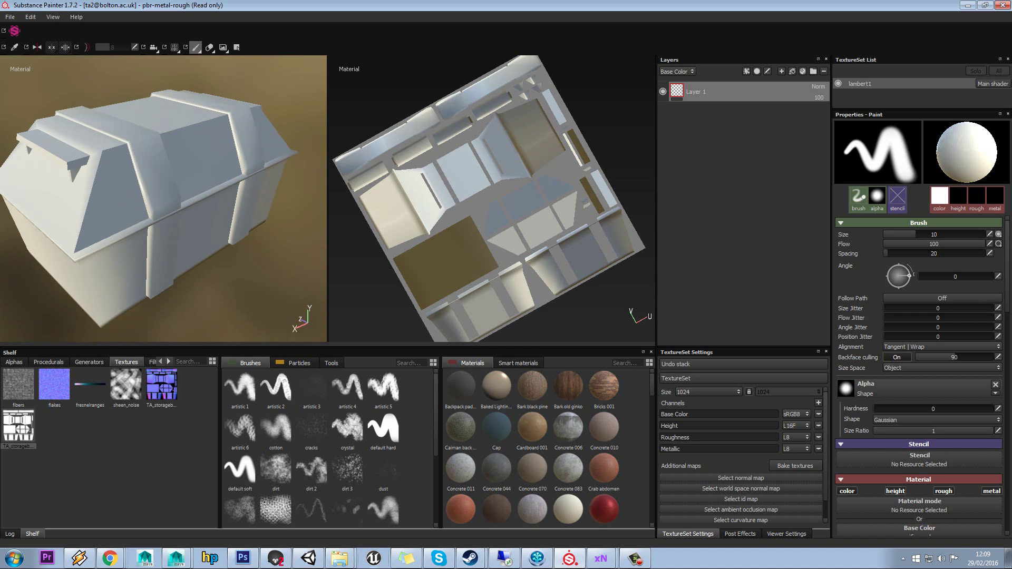
pyautogui.keyDown('alt'); pyautogui.moveTo(474, 185); pyautogui.dragTo(408, 104); pyautogui.keyUp('alt')
pyautogui.keyDown('ctrl'); pyautogui.moveTo(379, 103); pyautogui.dragTo(407, 104, button='right'); pyautogui.keyUp('ctrl')
pyautogui.keyDown('alt'); pyautogui.moveTo(408, 104); pyautogui.dragTo(417, 88); pyautogui.keyUp('alt')
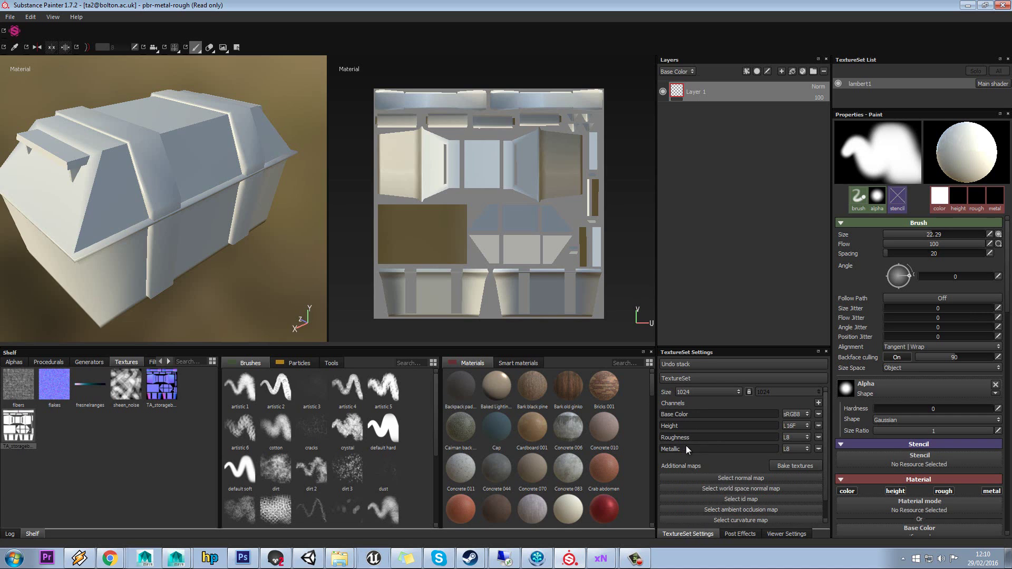
# Step: Switch the Layers view to the Height channel, then back to Base Color
pyautogui.click(674, 72)
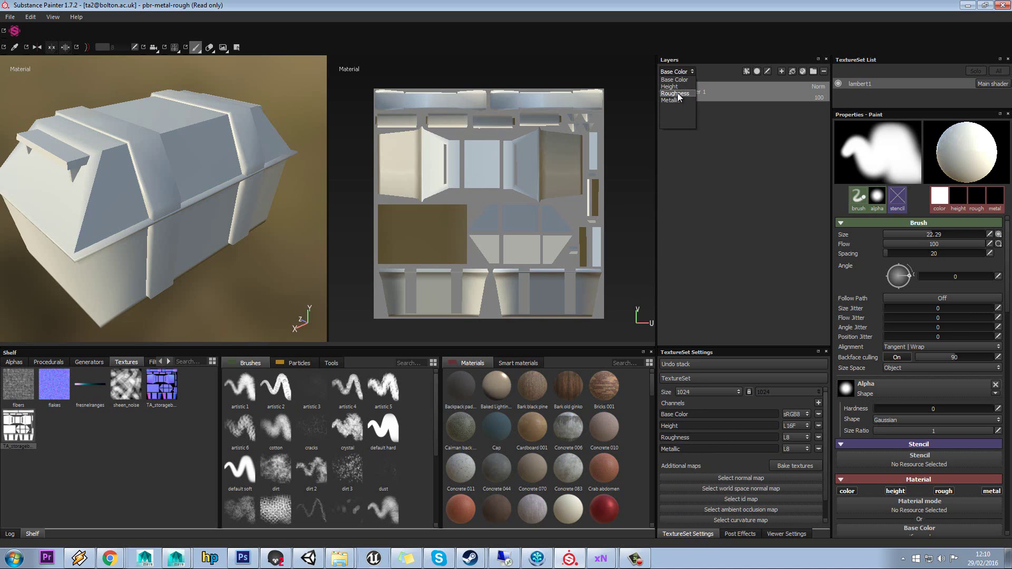
pyautogui.click(677, 94)
pyautogui.click(675, 72)
pyautogui.click(670, 87)
pyautogui.click(674, 72)
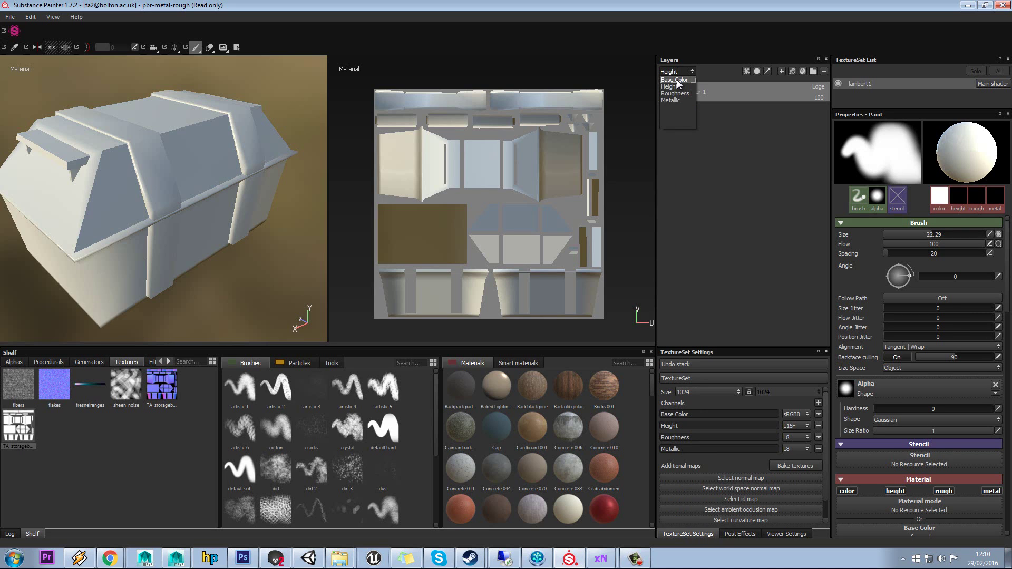
pyautogui.click(677, 81)
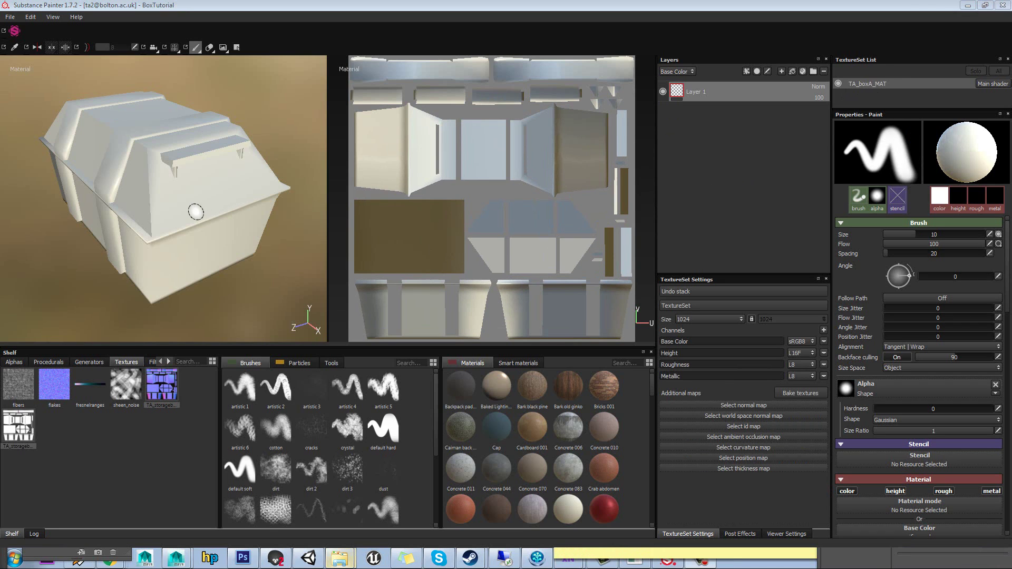
pyautogui.keyDown('alt'); pyautogui.moveTo(196, 210); pyautogui.dragTo(202, 205); pyautogui.keyUp('alt')
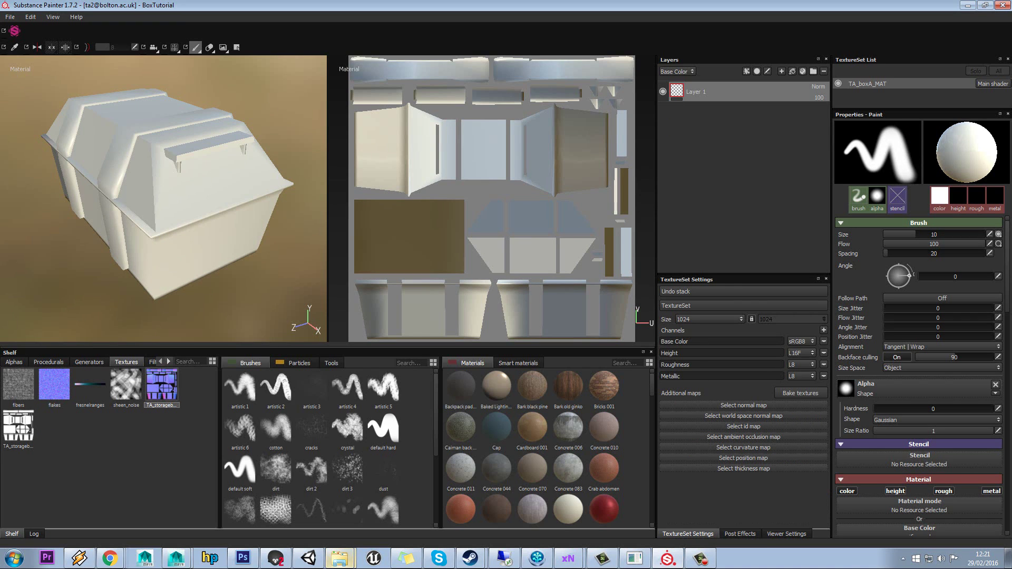
pyautogui.keyDown('alt'); pyautogui.moveTo(171, 199); pyautogui.dragTo(190, 213); pyautogui.keyUp('alt')
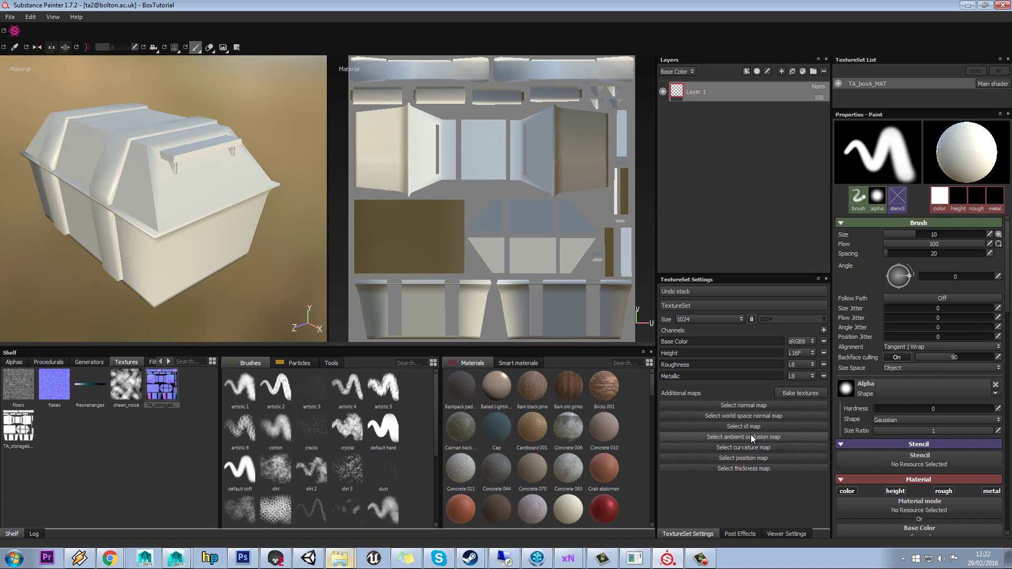
# Step: Assign TA_storagebox_normals as the texture set's normal map
pyautogui.click(739, 406)
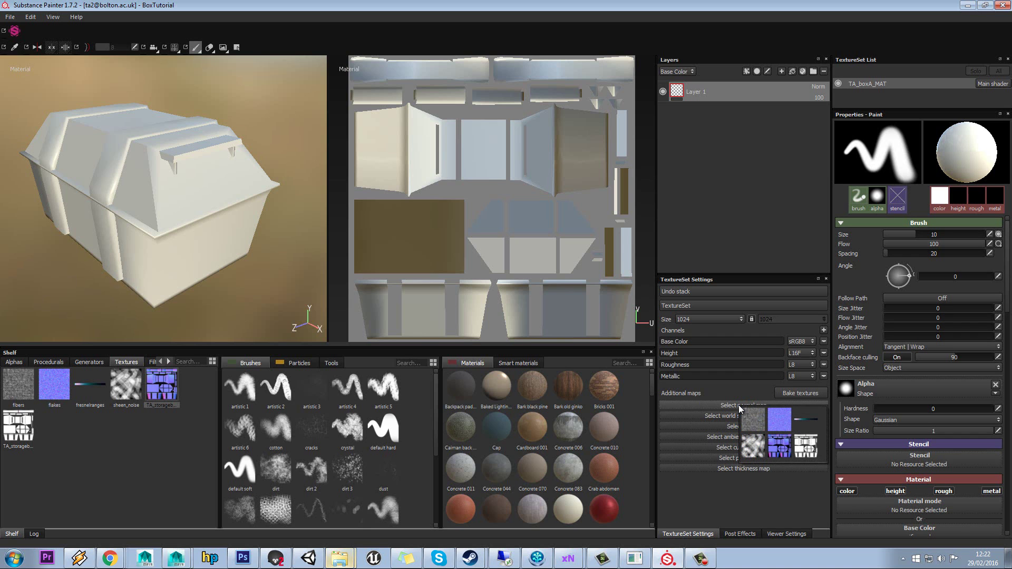
pyautogui.click(784, 448)
pyautogui.keyDown('alt'); pyautogui.moveTo(268, 283); pyautogui.dragTo(200, 221); pyautogui.keyUp('alt')
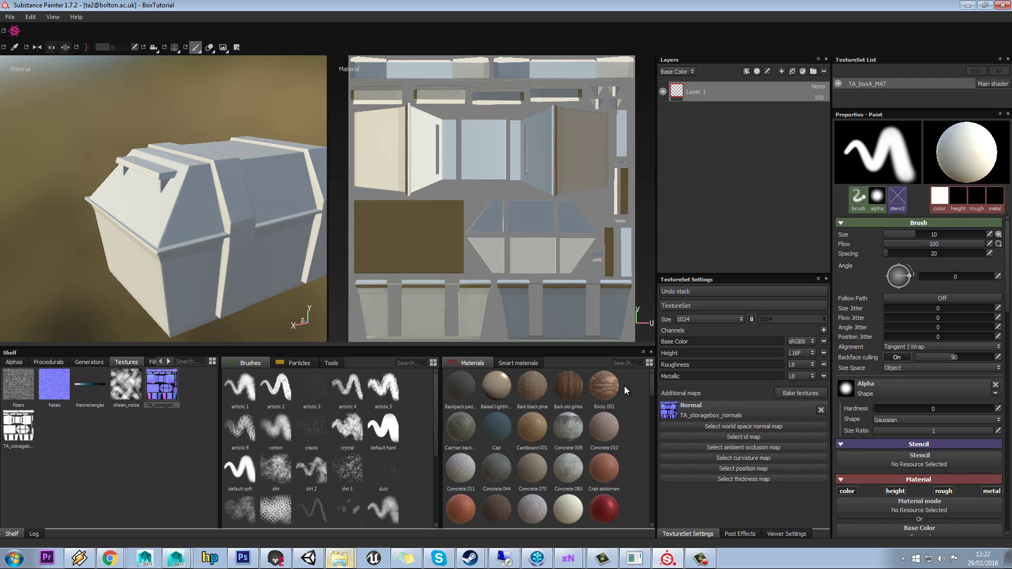
# Step: Assign TA_storagebox_occlusion_occlusion as the ambient occlusion map and inspect the box from several angles
pyautogui.click(727, 448)
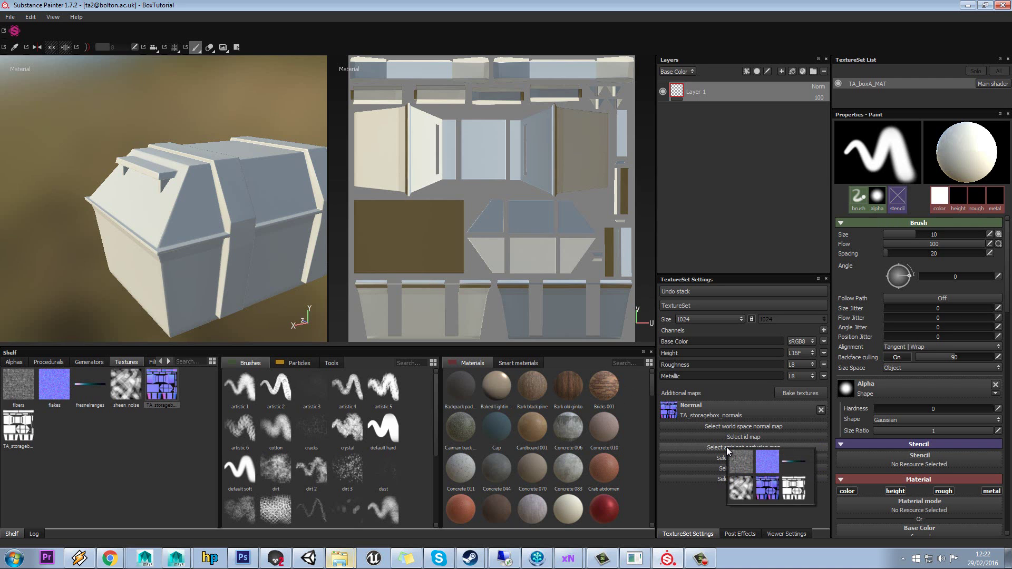
pyautogui.click(792, 489)
pyautogui.keyDown('alt'); pyautogui.moveTo(282, 230); pyautogui.dragTo(231, 215); pyautogui.keyUp('alt')
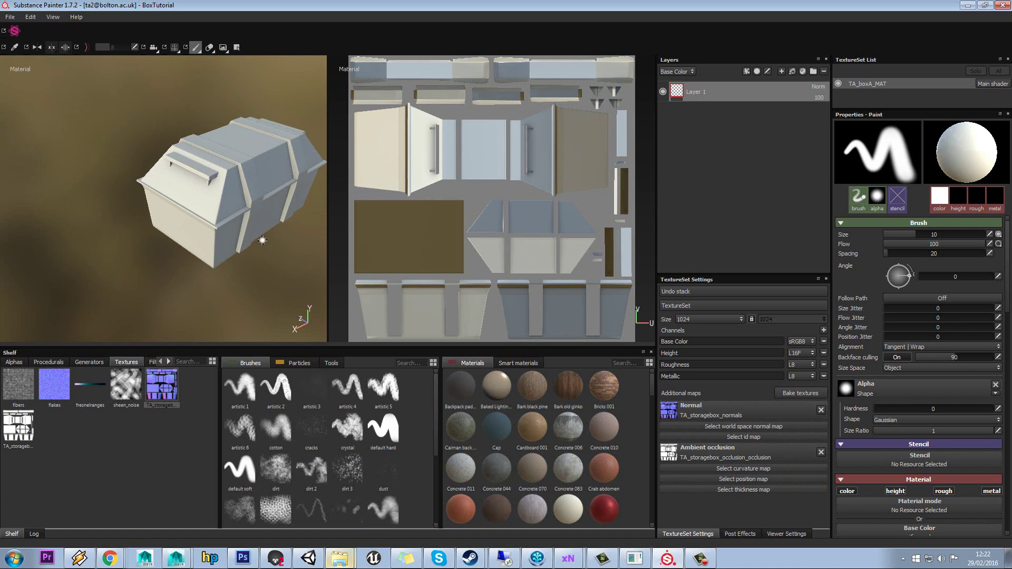
pyautogui.keyDown('alt'); pyautogui.moveTo(261, 241); pyautogui.dragTo(224, 224); pyautogui.keyUp('alt')
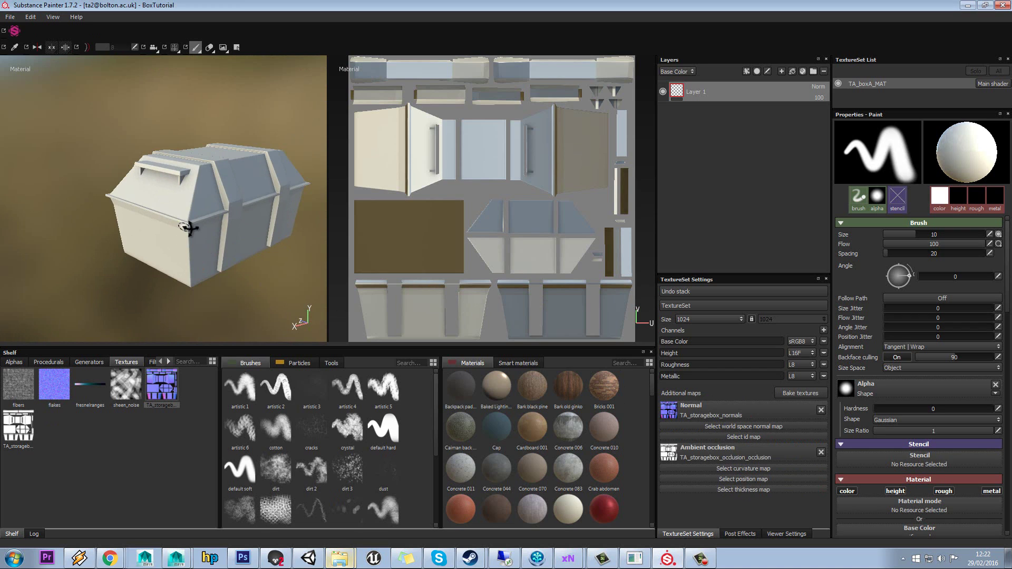
pyautogui.keyDown('alt'); pyautogui.moveTo(205, 251); pyautogui.dragTo(193, 230); pyautogui.keyUp('alt')
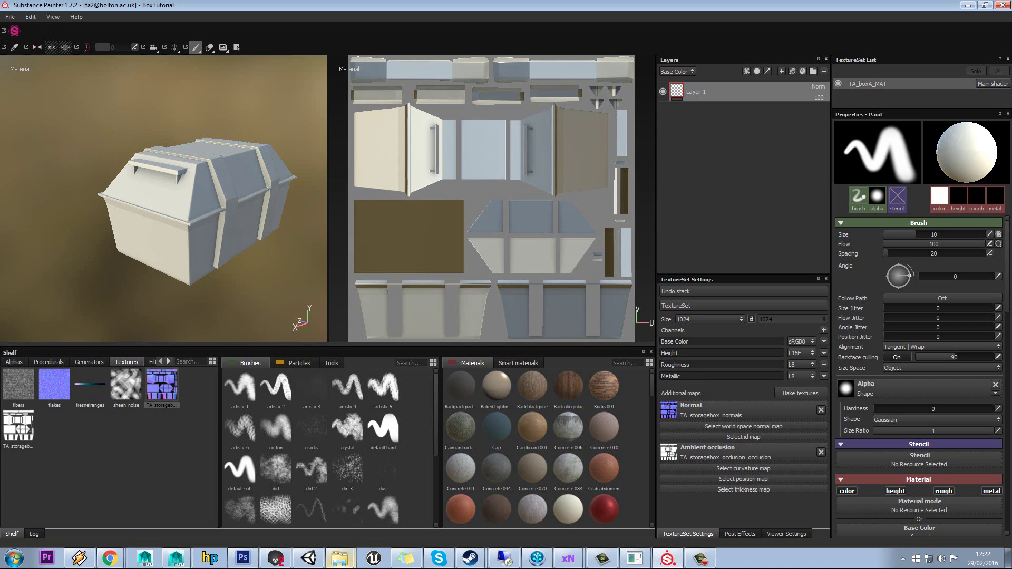
# Step: Drag TA_storagebox_curvature.tga from the BoxTutorial folder into the shelf and select it
pyautogui.press('super+e')
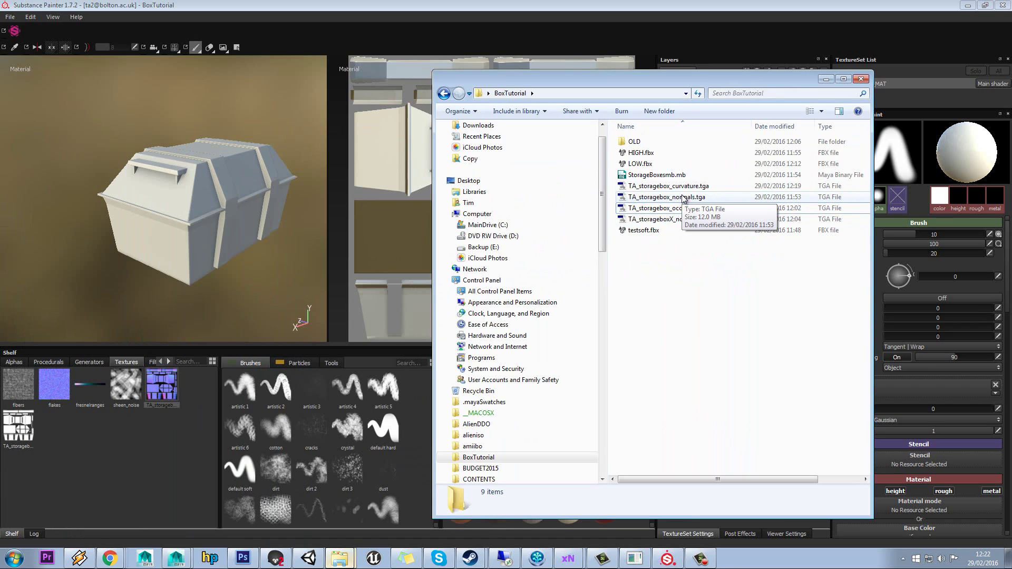
pyautogui.click(659, 187)
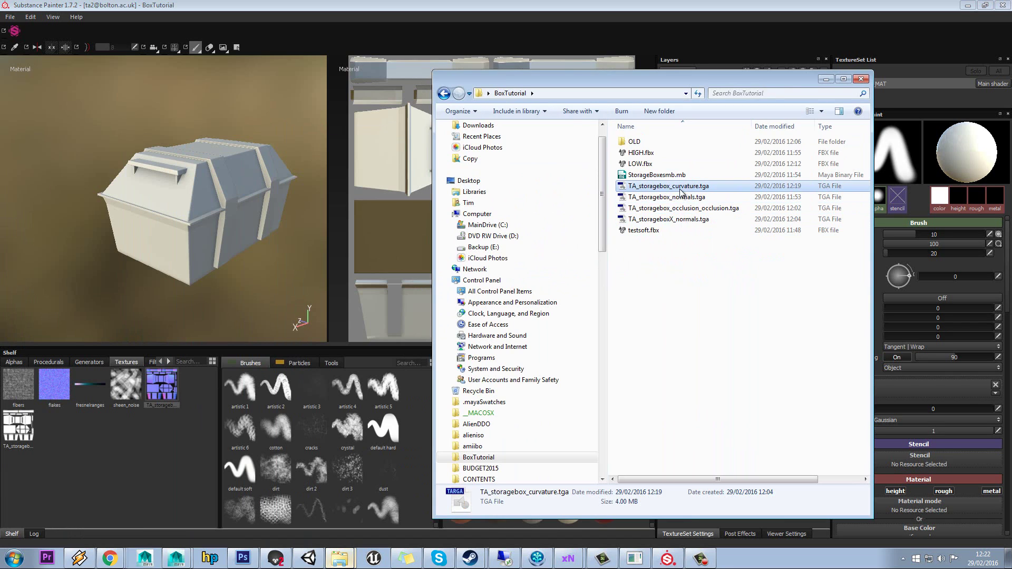
pyautogui.moveTo(657, 192); pyautogui.dragTo(118, 484)
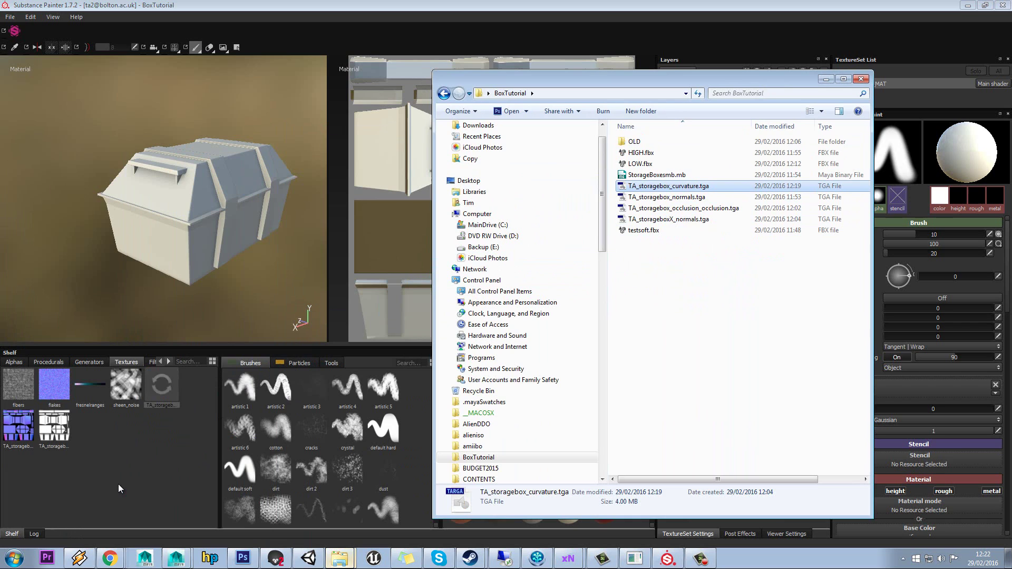
pyautogui.click(10, 17)
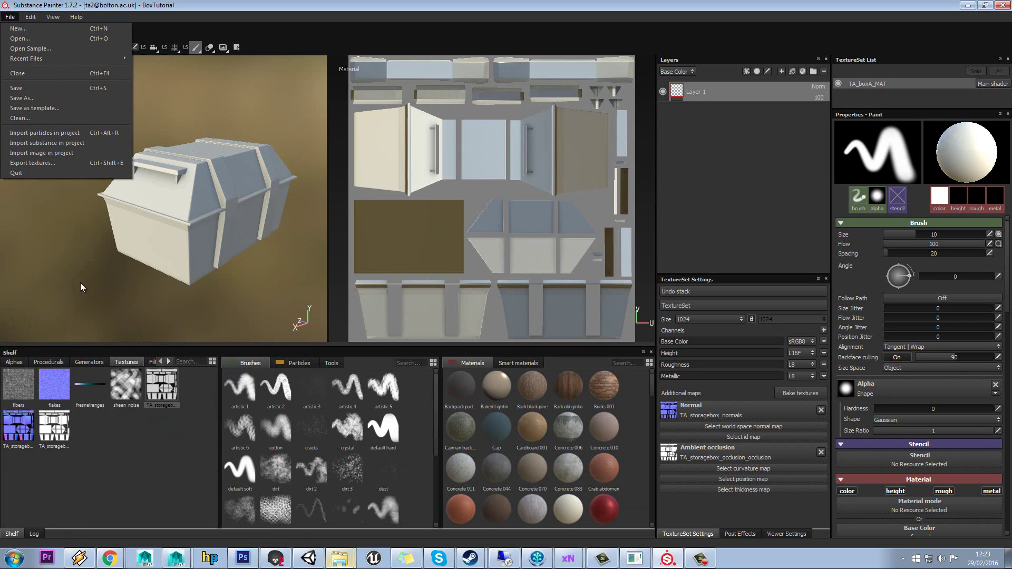
pyautogui.click(153, 425)
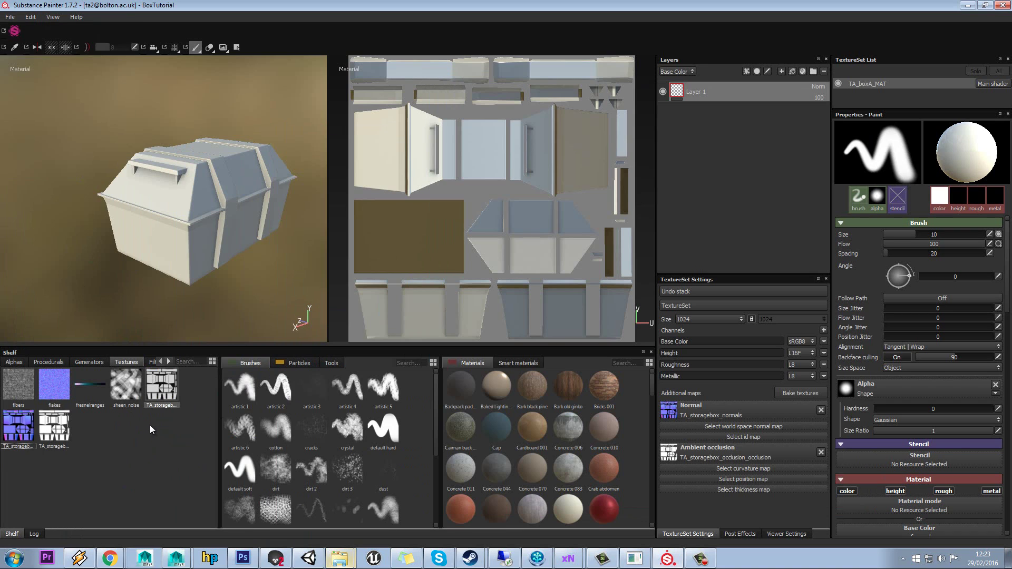
pyautogui.click(166, 393)
# Step: Open the baking settings and review each baker, ending on the Common settings
pyautogui.click(800, 393)
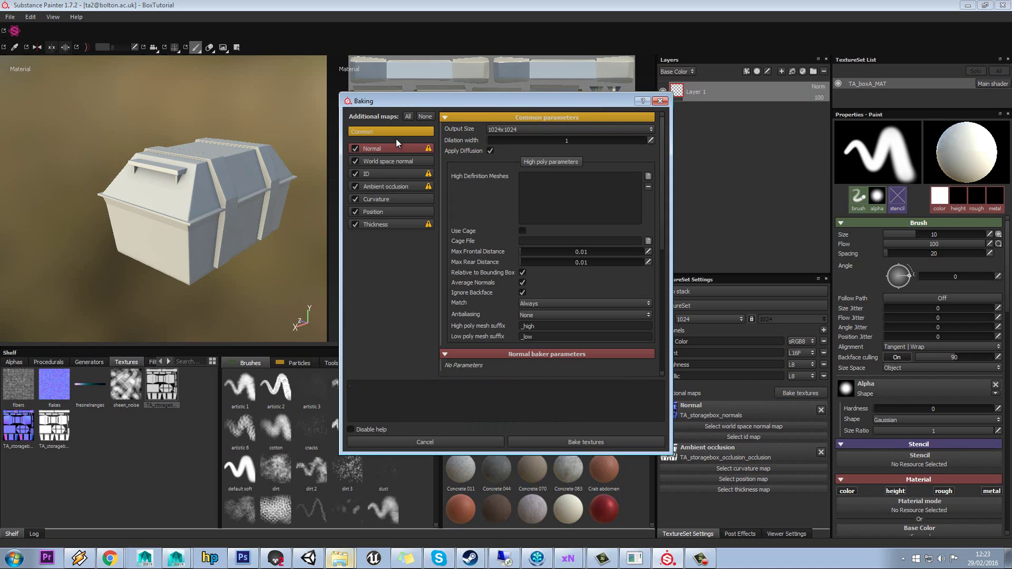
pyautogui.click(375, 223)
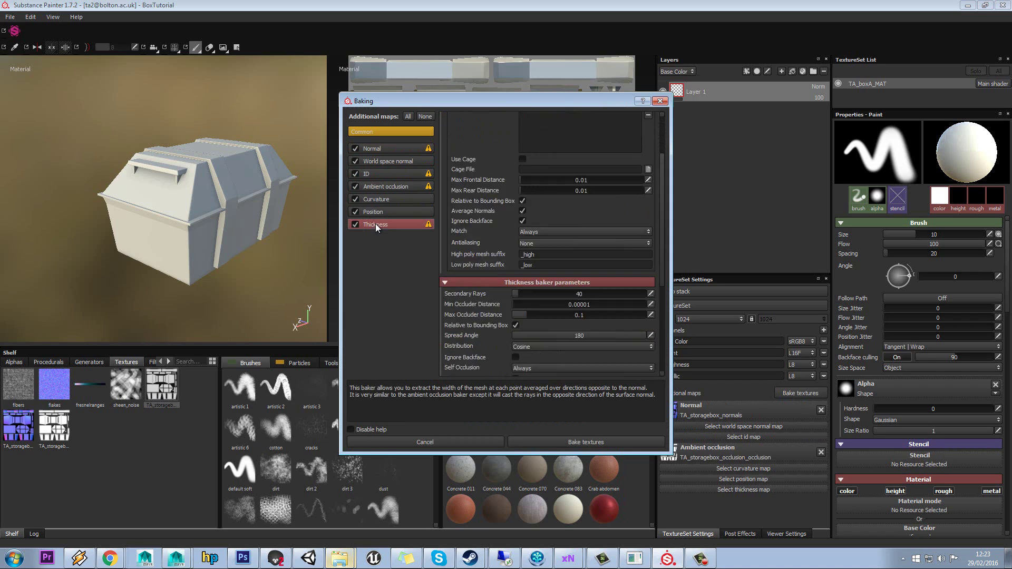
pyautogui.click(381, 211)
pyautogui.click(385, 199)
pyautogui.click(388, 186)
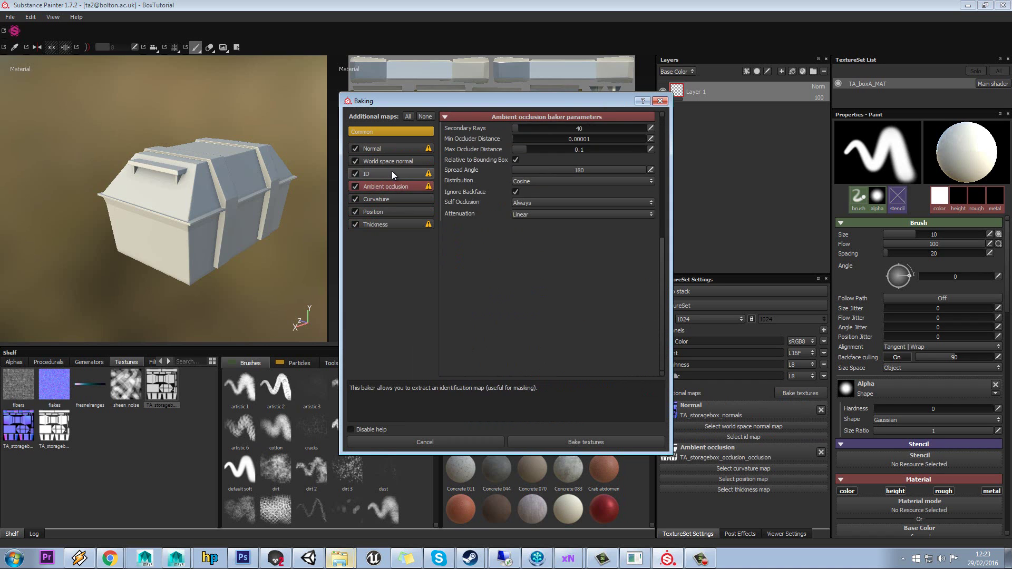
pyautogui.click(391, 173)
pyautogui.click(395, 160)
pyautogui.click(397, 148)
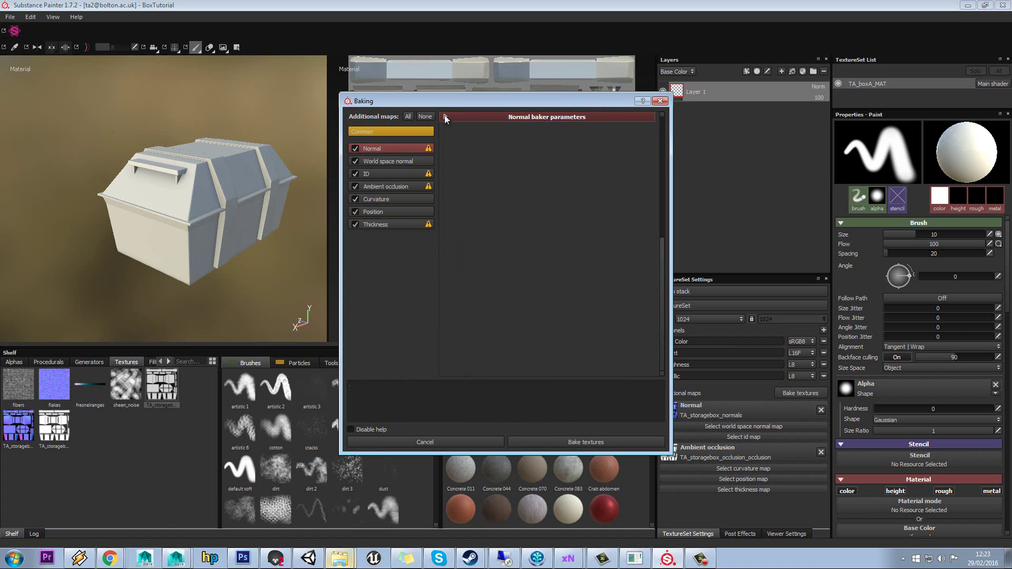
pyautogui.click(403, 132)
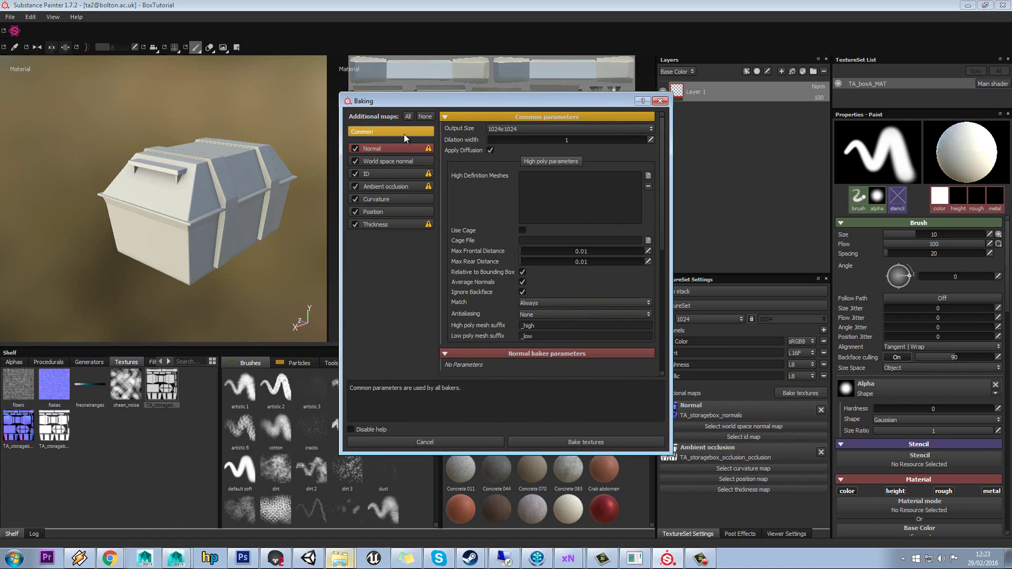
# Step: Add HIGH.fbx as the high-definition mesh and exclude the Normal and Ambient occlusion bakers
pyautogui.click(647, 176)
pyautogui.click(608, 200)
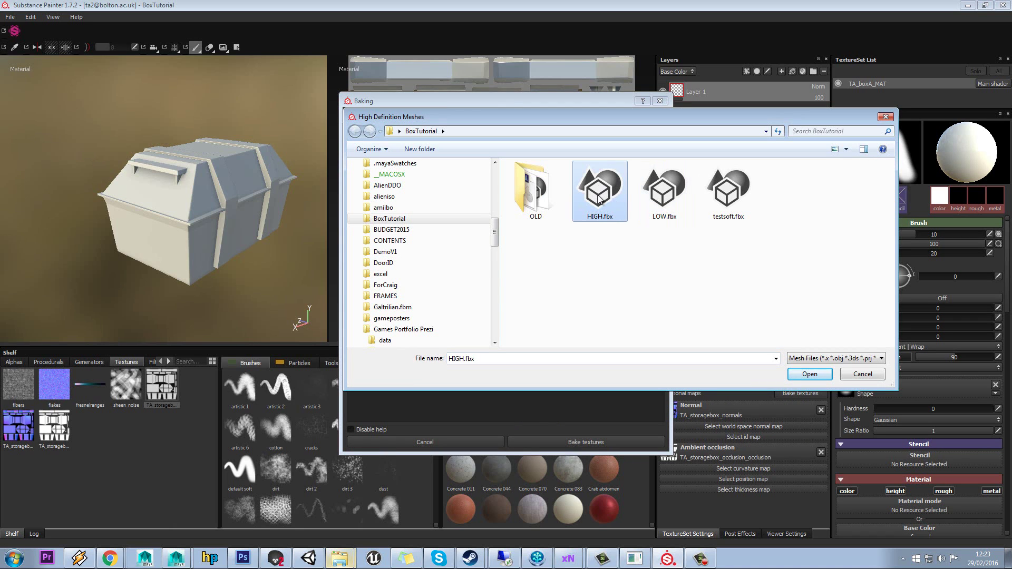
pyautogui.click(808, 374)
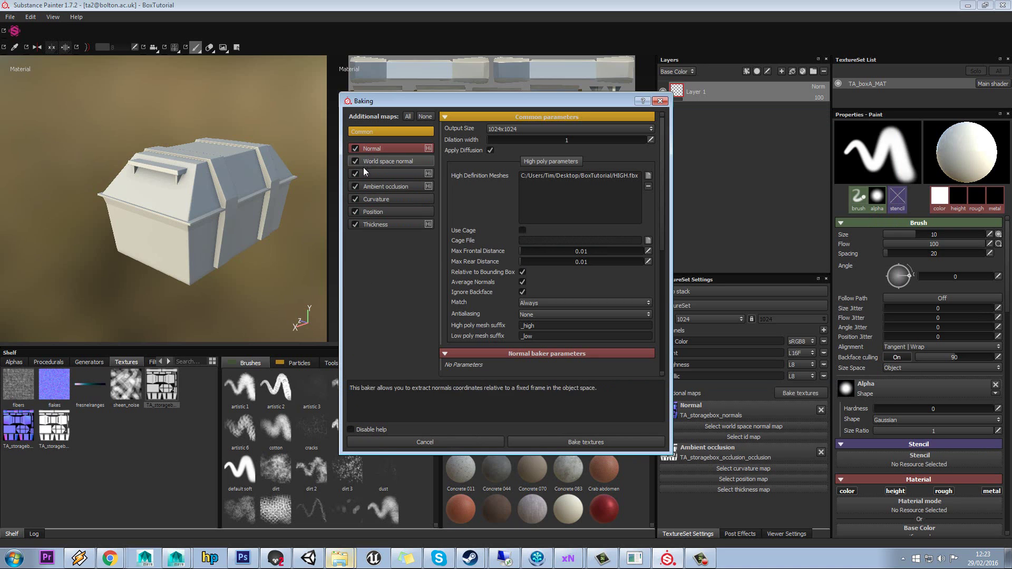
pyautogui.click(376, 190)
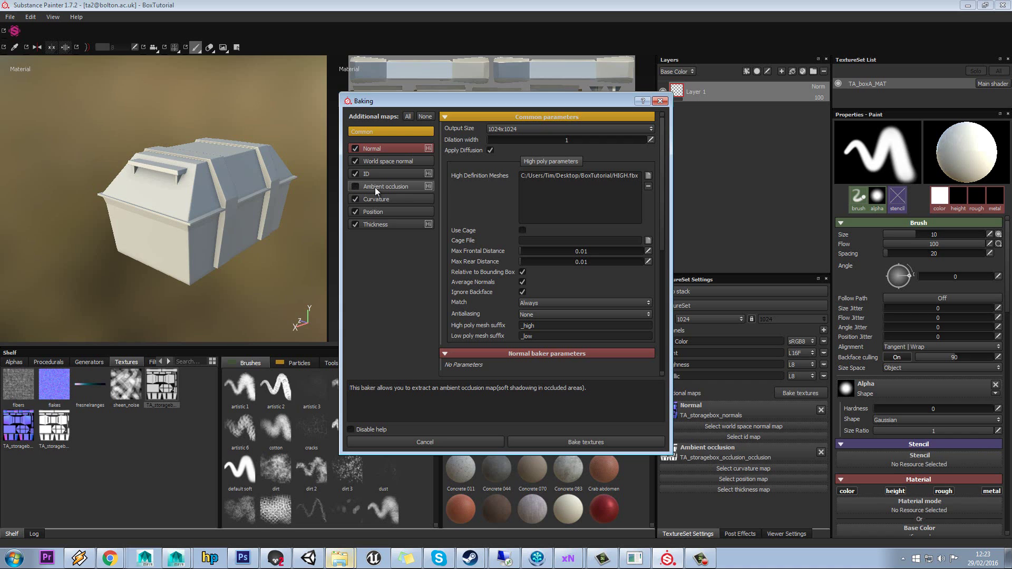
pyautogui.click(355, 149)
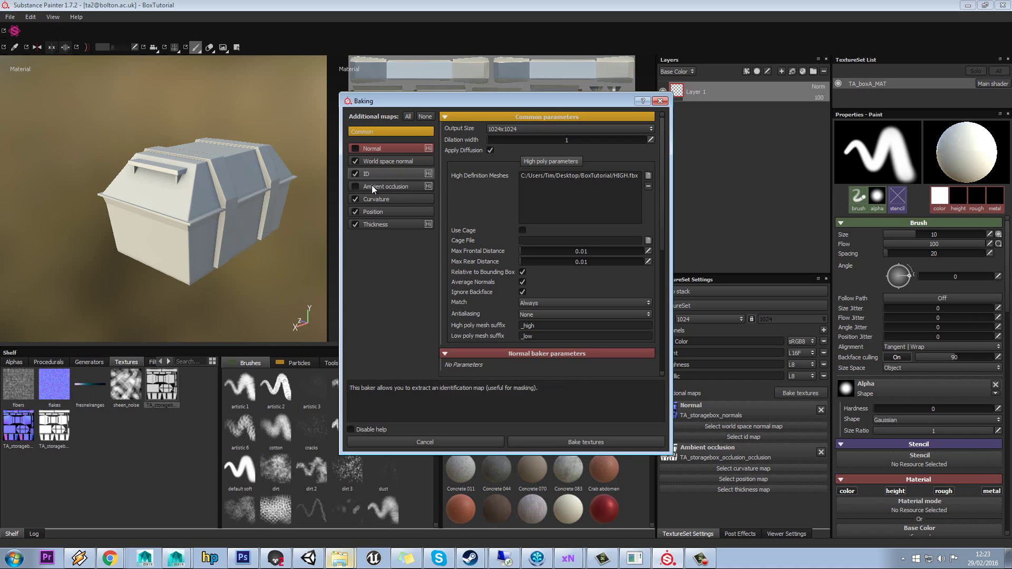
# Step: Bake the world space normal, ID, curvature, position and thickness maps, then inspect the baked curvature
pyautogui.click(605, 446)
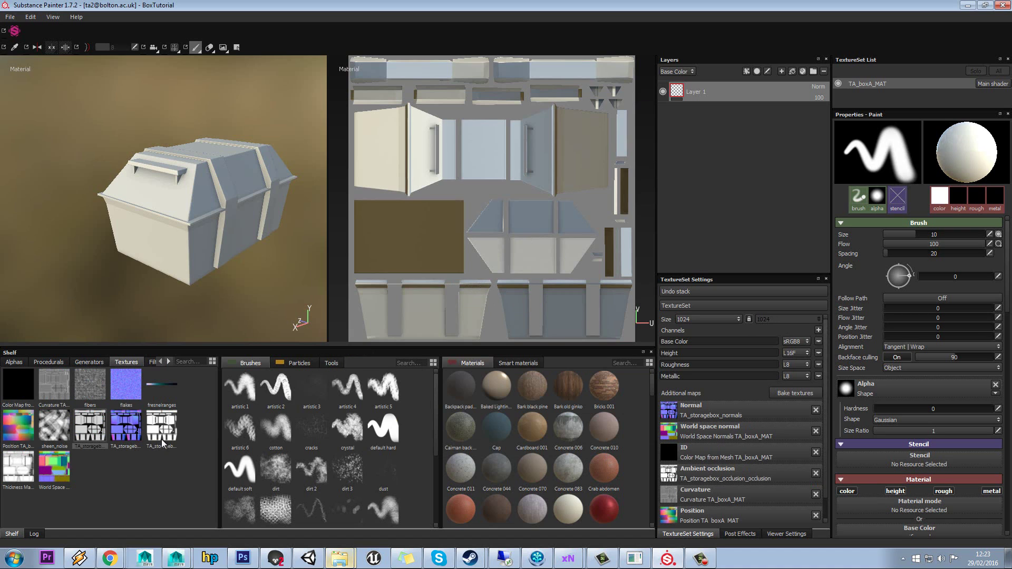
pyautogui.click(53, 393)
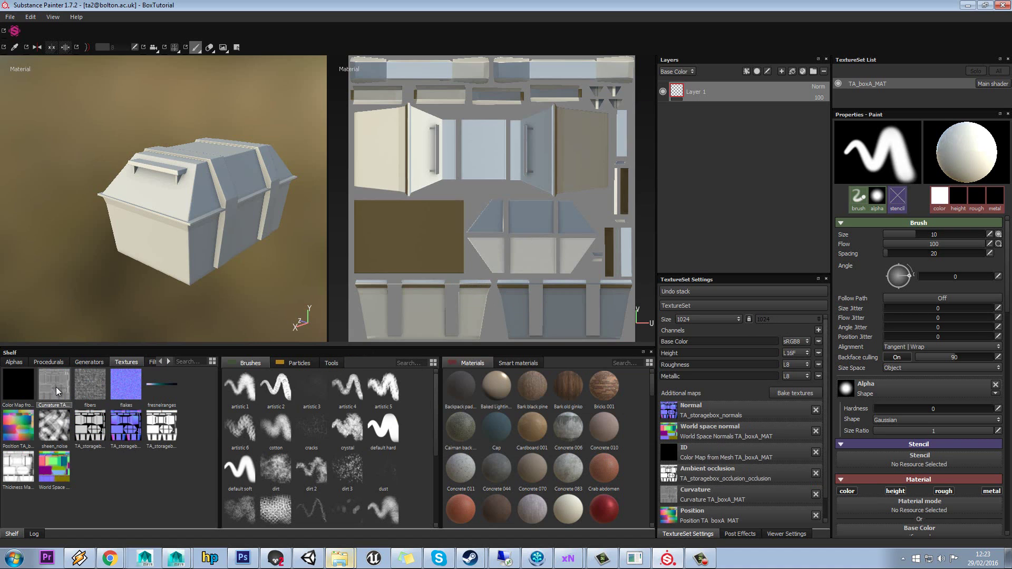
pyautogui.moveTo(56, 386)
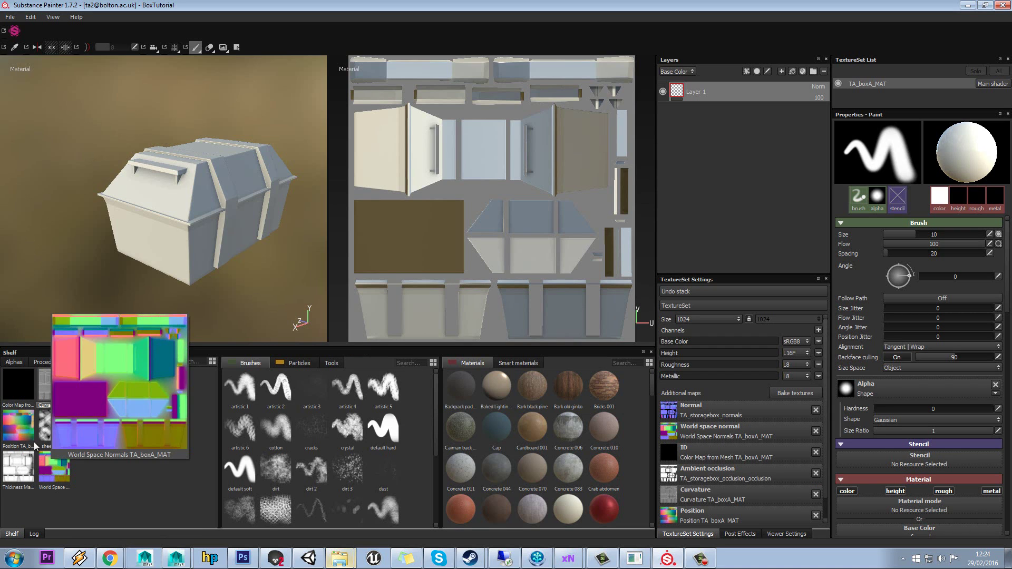
pyautogui.moveTo(251, 204)
pyautogui.keyDown('alt'); pyautogui.mouseDown()
pyautogui.moveTo(256, 172)
pyautogui.moveTo(218, 176)
pyautogui.mouseUp(); pyautogui.keyUp('alt')
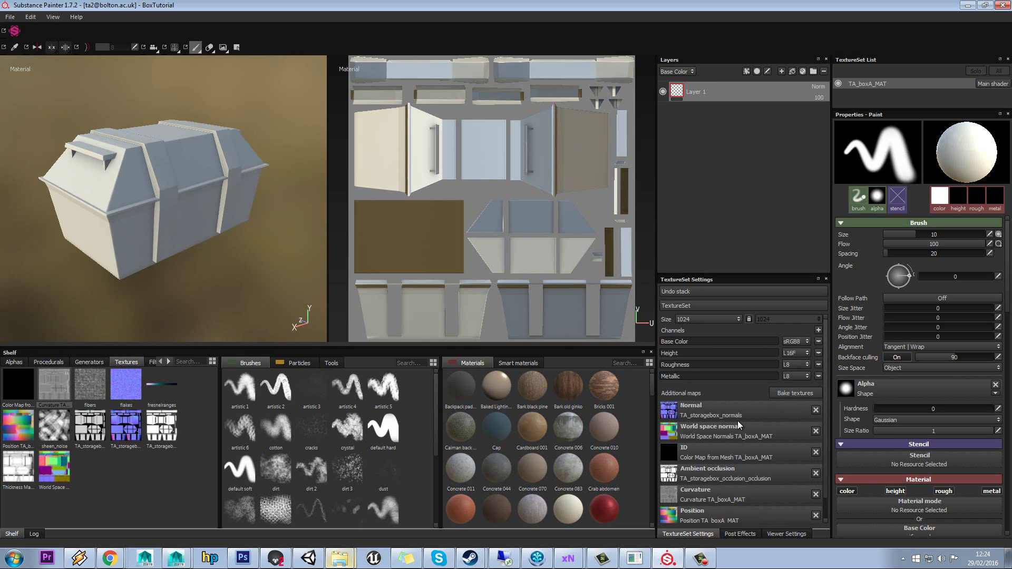
pyautogui.moveTo(216, 274); pyautogui.dragTo(236, 273, button='middle')
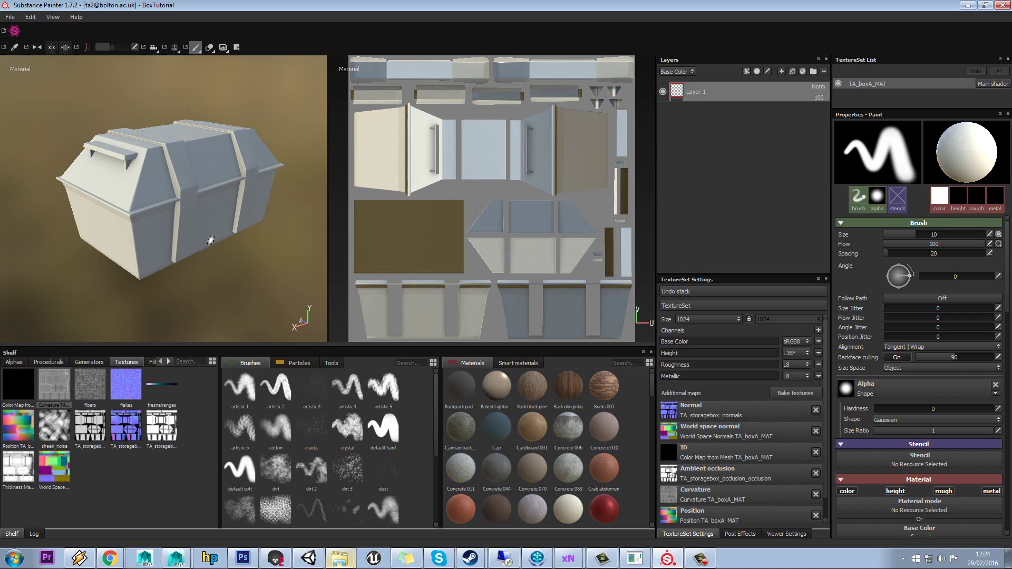
pyautogui.keyDown('alt'); pyautogui.moveTo(210, 240); pyautogui.dragTo(221, 167); pyautogui.keyUp('alt')
pyautogui.scroll(3, 210, 171)
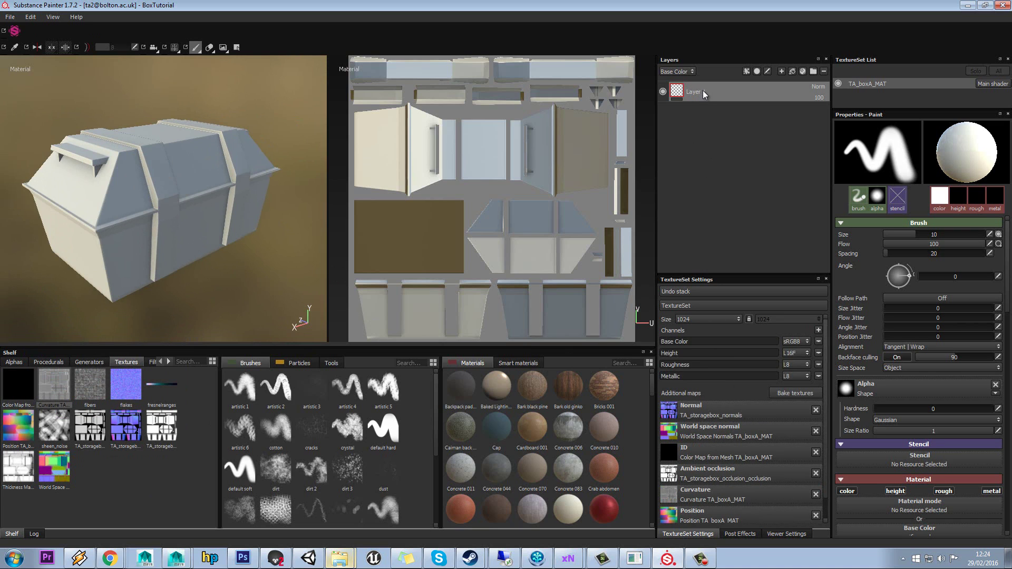
pyautogui.keyDown('alt'); pyautogui.moveTo(207, 202); pyautogui.dragTo(177, 192); pyautogui.keyUp('alt')
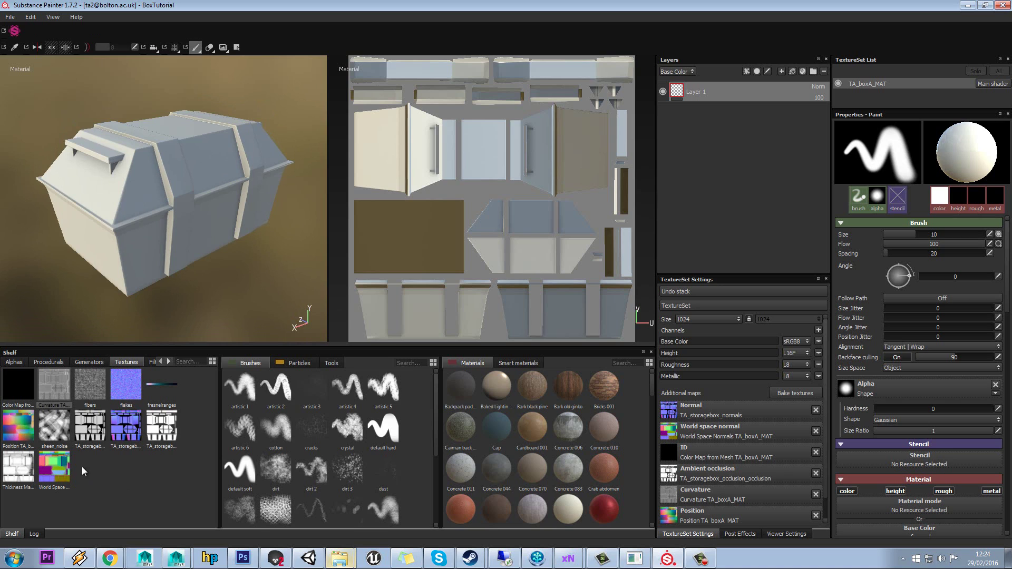